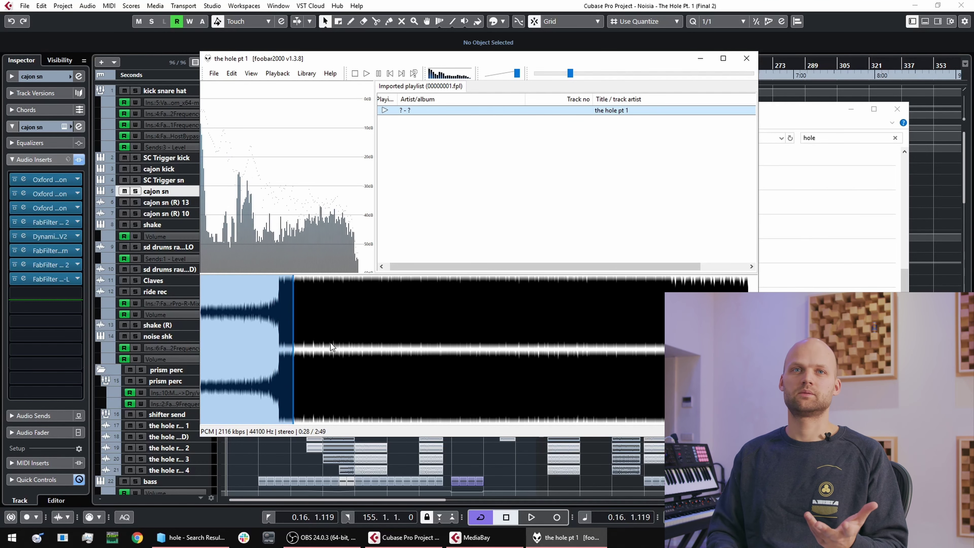
Audition the early bounce "the hole pt 1" in short passages at successive points up to about 2:01, pausing between them
key("space")
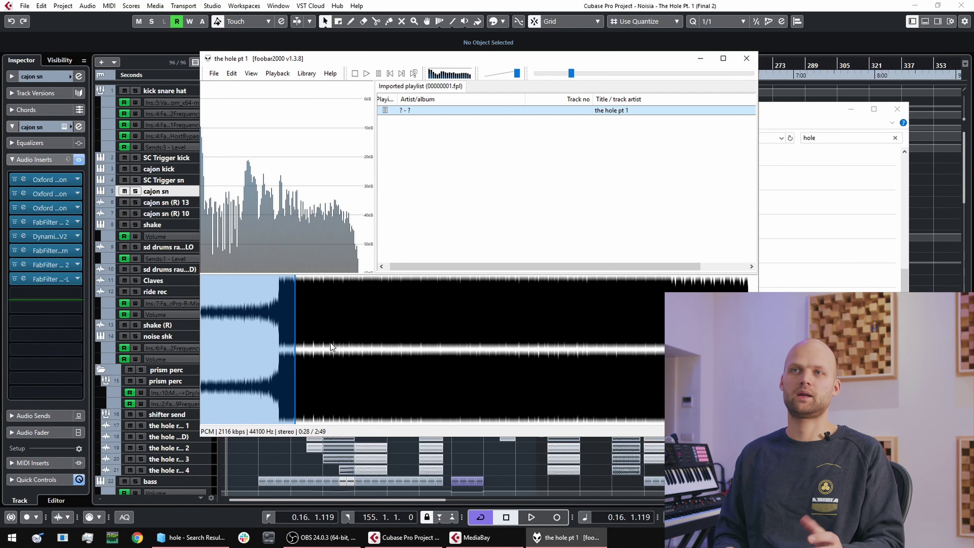
left_click(350, 302)
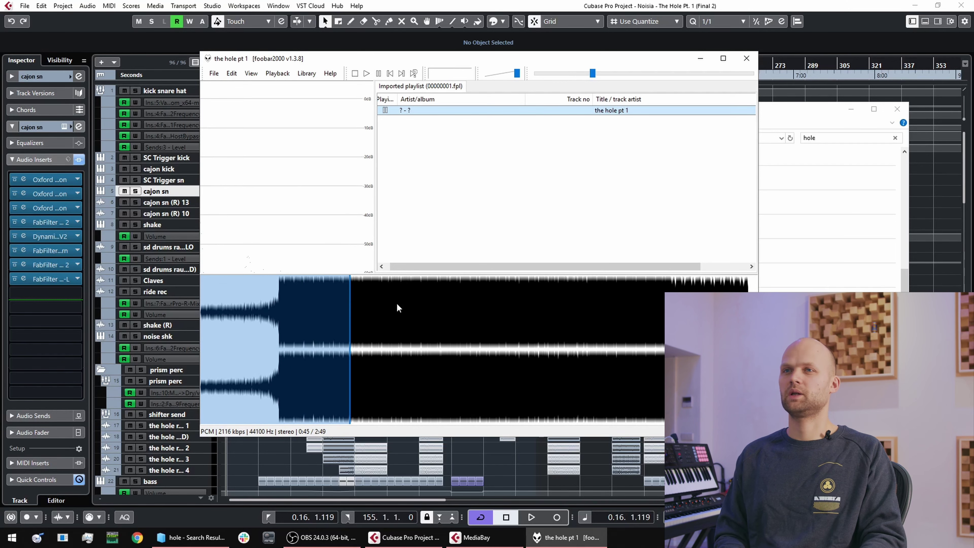
left_click(405, 306)
key("space")
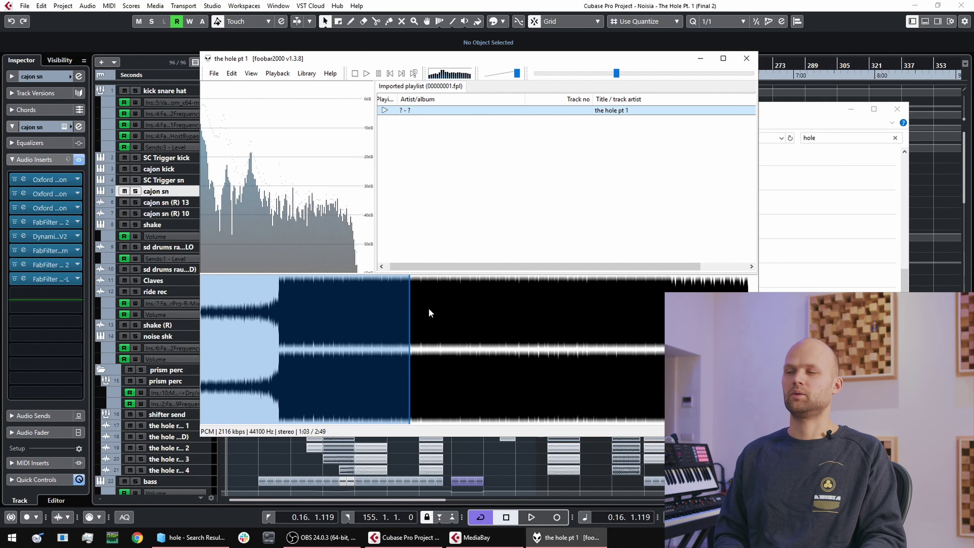
key("space")
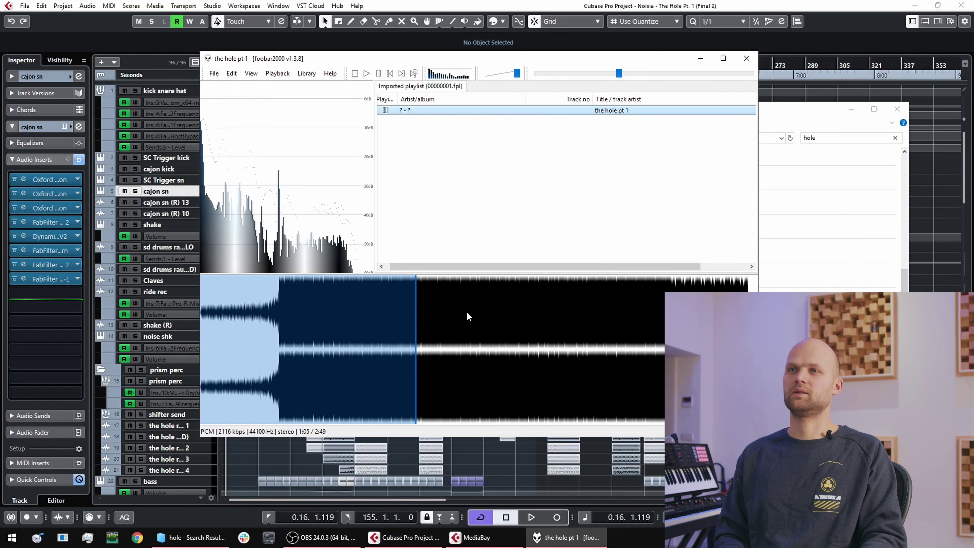
left_click(468, 315)
left_click(491, 309)
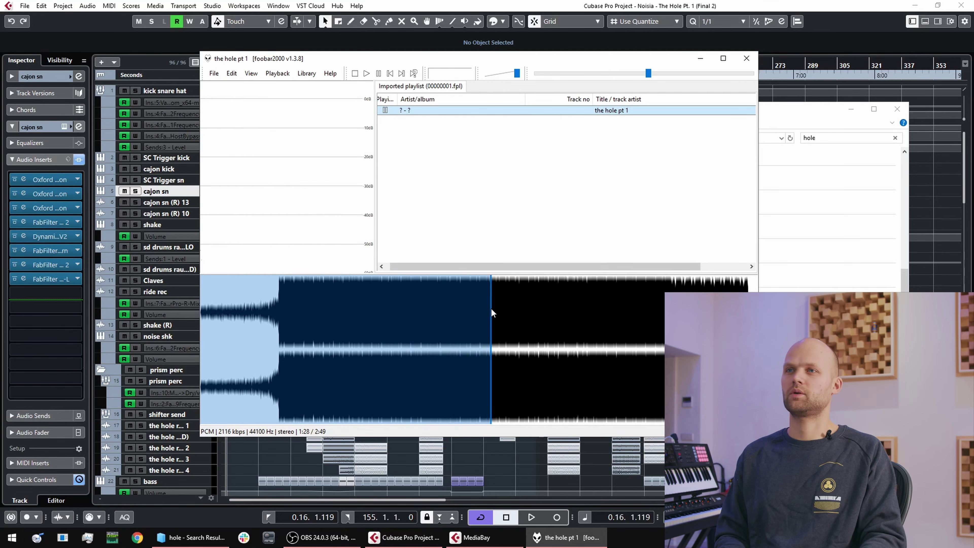
key("space")
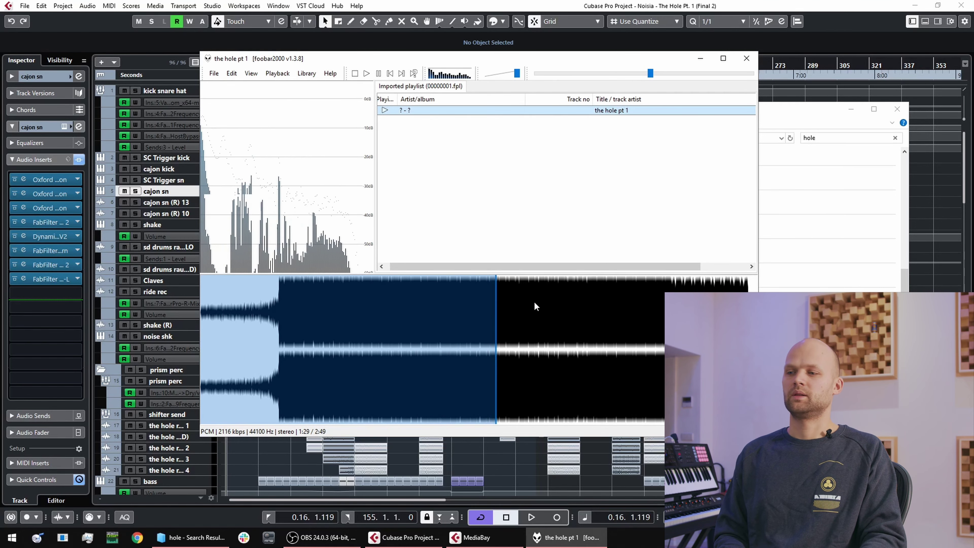
key("space")
left_click(569, 301)
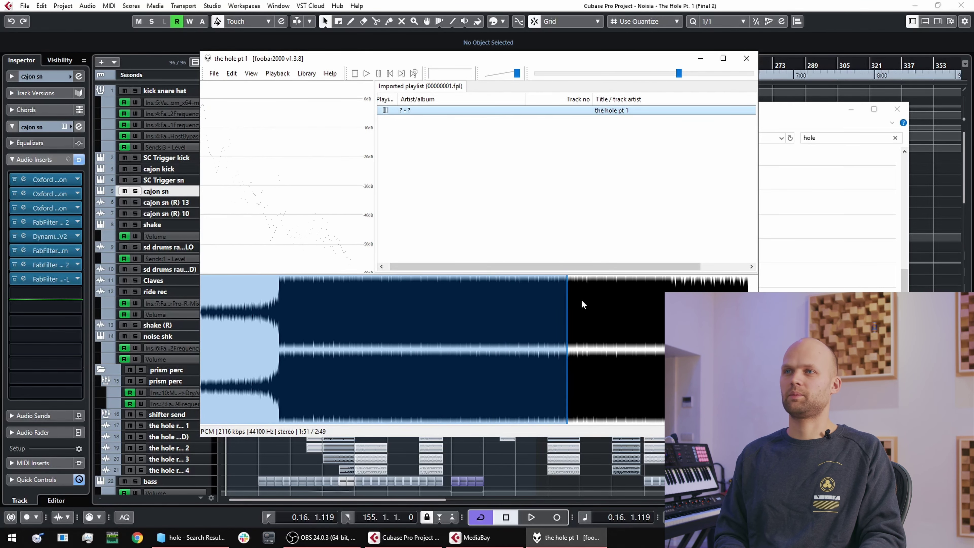
key("space")
left_click(593, 298)
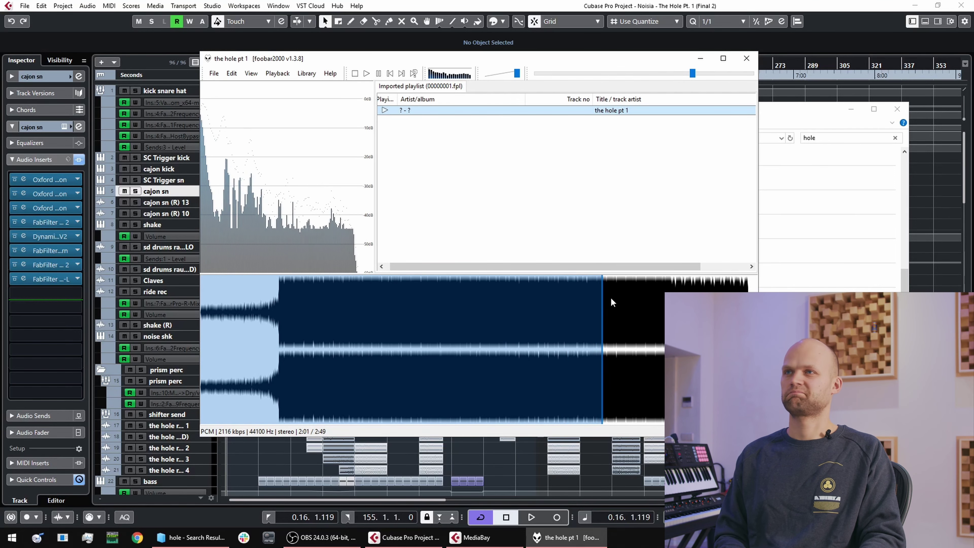
key("space")
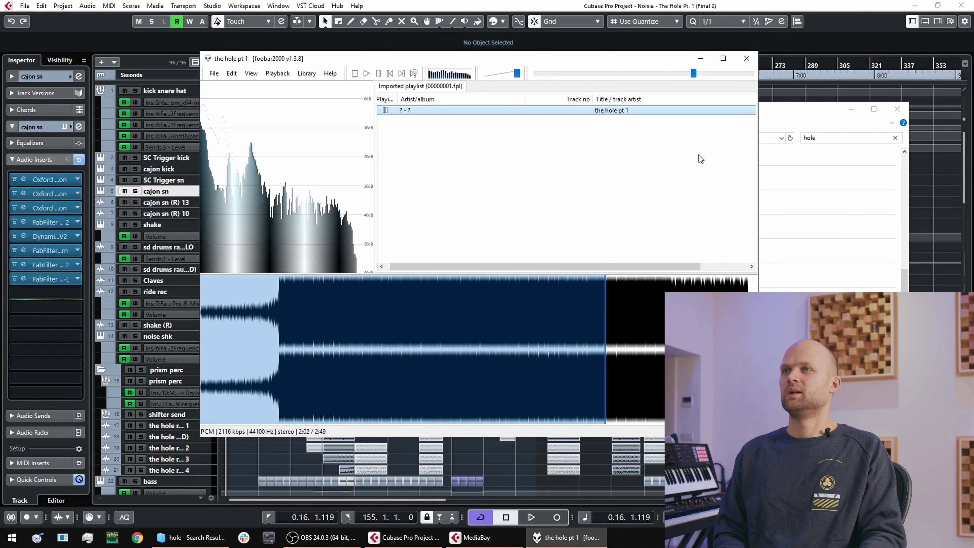
Close the audio player and minimize the "hole" file search window to return to the Cubase project
left_click(745, 59)
scroll(408, 267, "up", 5)
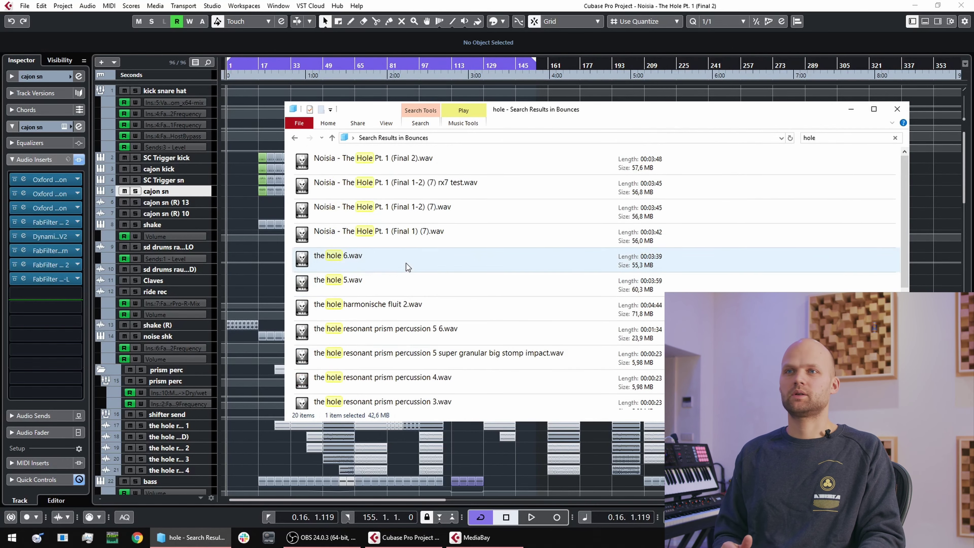
left_click(851, 109)
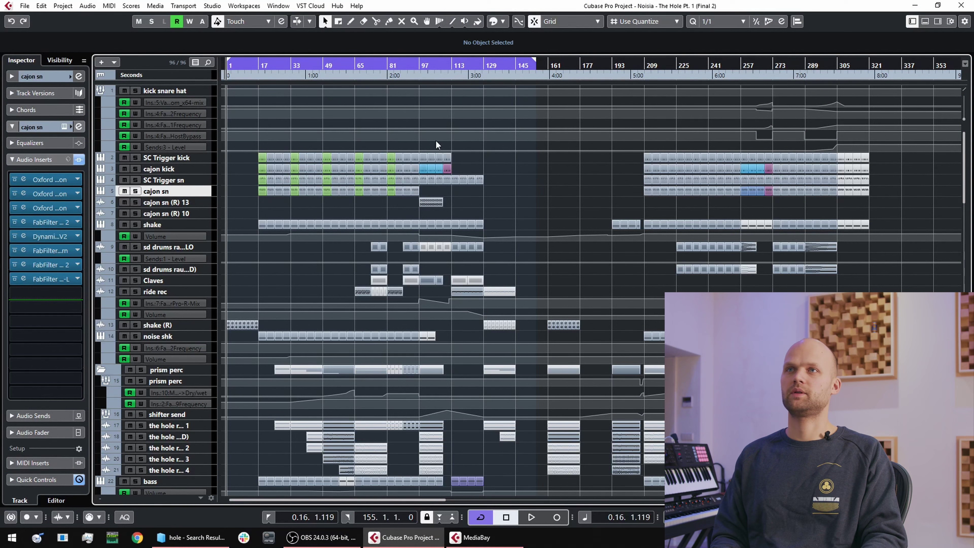
Play the arrangement from bar 113 and again from bar 97, and stop playback
left_click(451, 73)
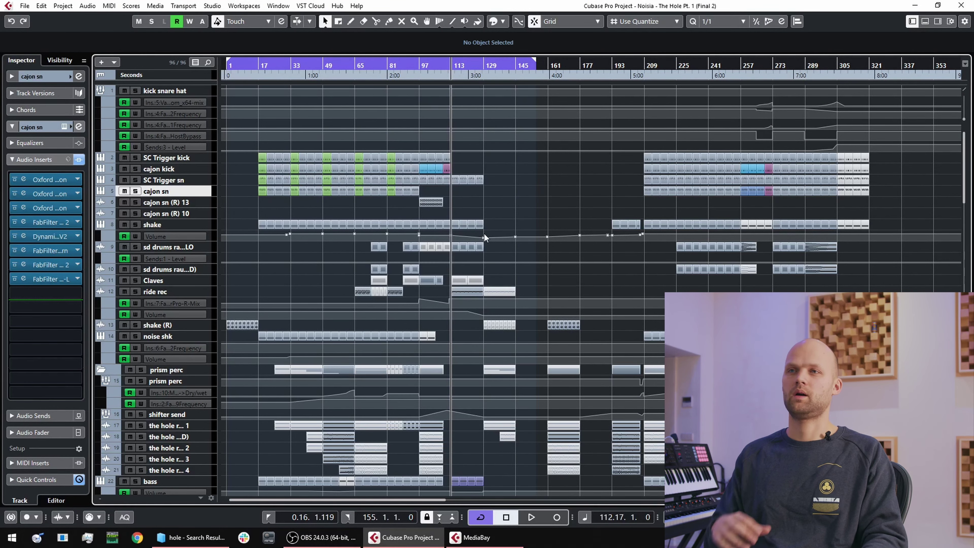
scroll(484, 236, "down", 5)
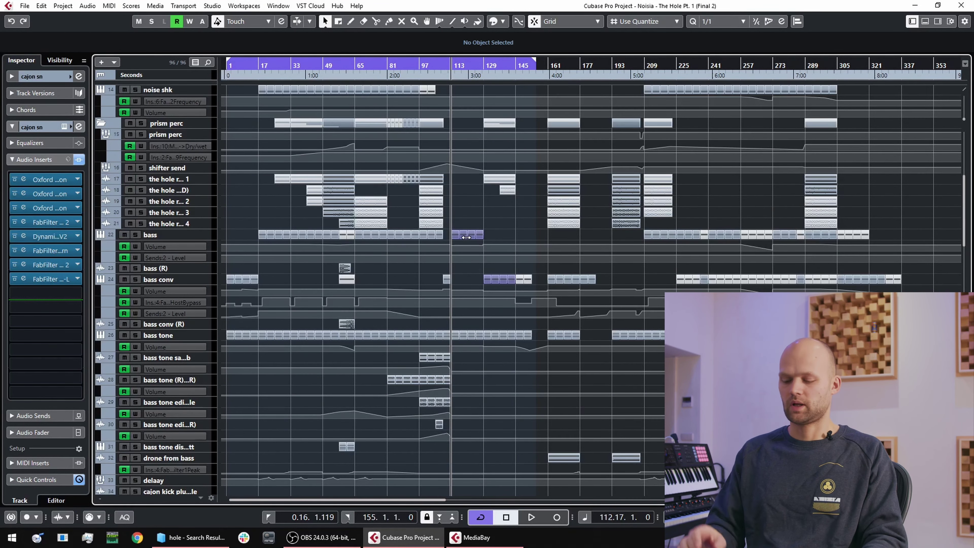
key("h")
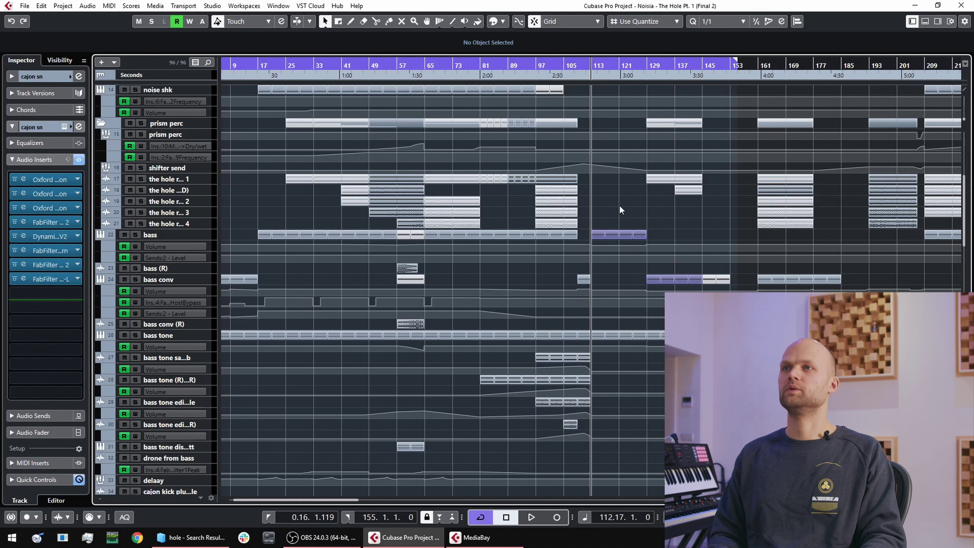
scroll(620, 207, "up", 3)
key("space")
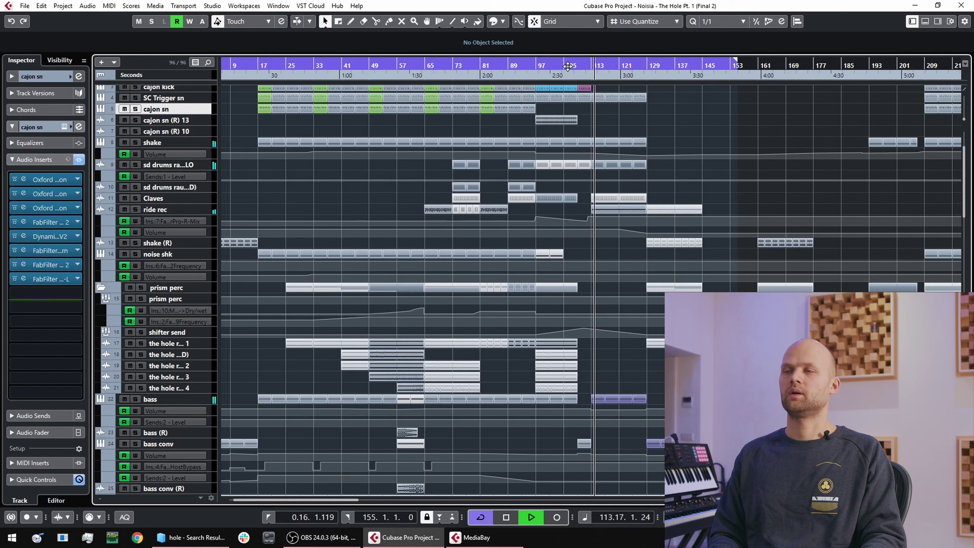
scroll(675, 131, "up", 2)
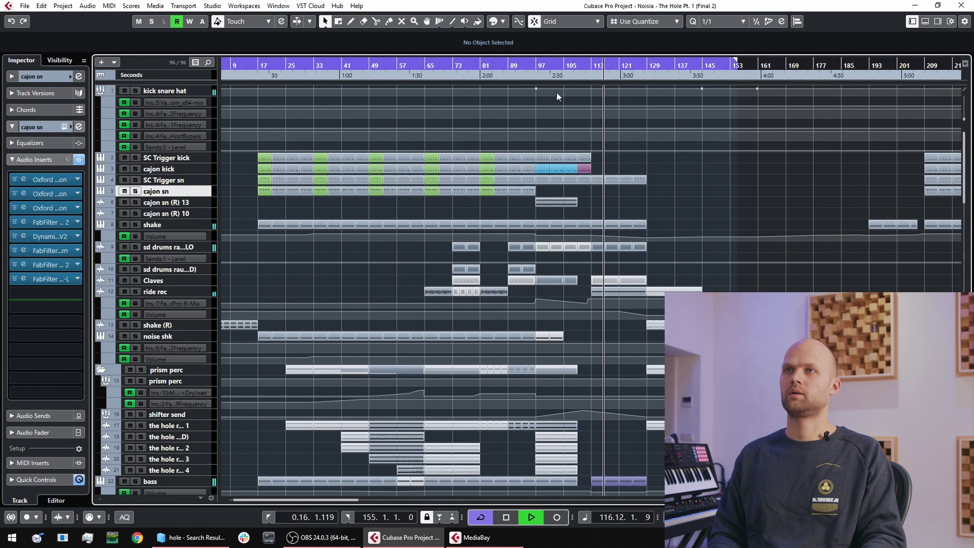
key("space")
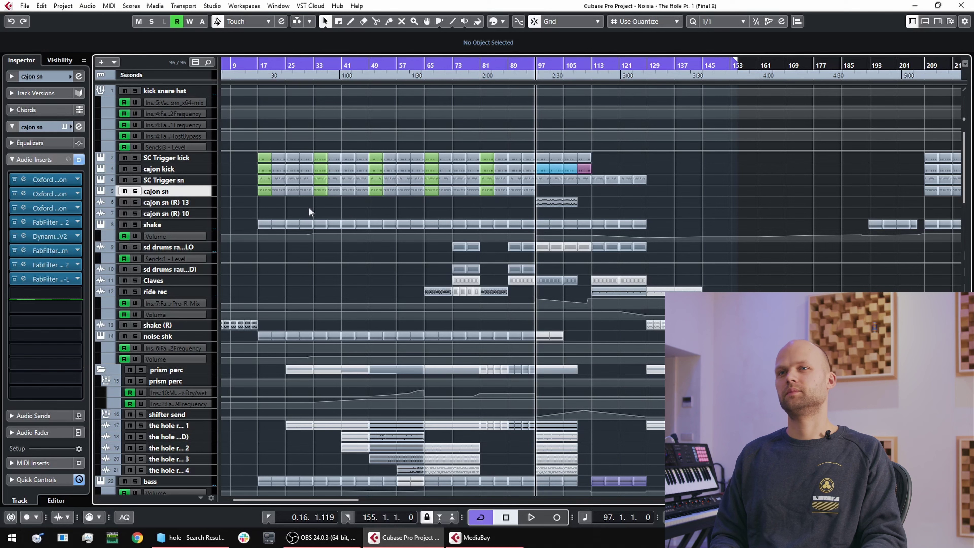
Play the first section of the arrangement from bars 33, 49 and 41, and stop playback
scroll(385, 236, "left", 3)
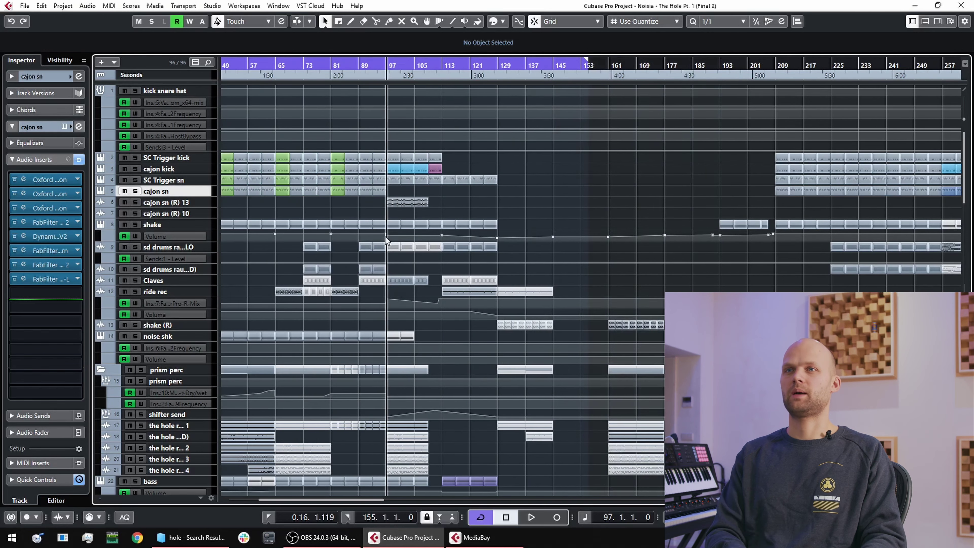
left_click(281, 64)
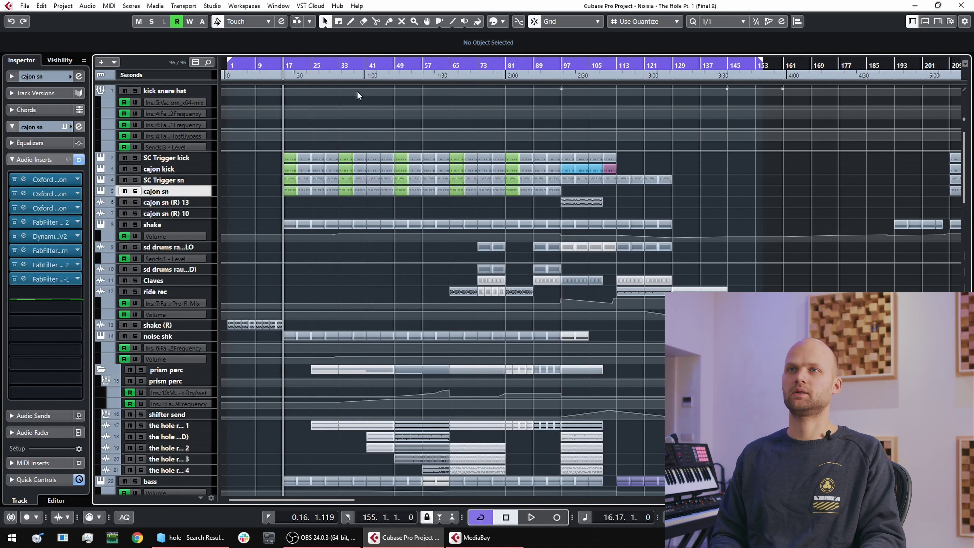
left_click(339, 67)
key("space")
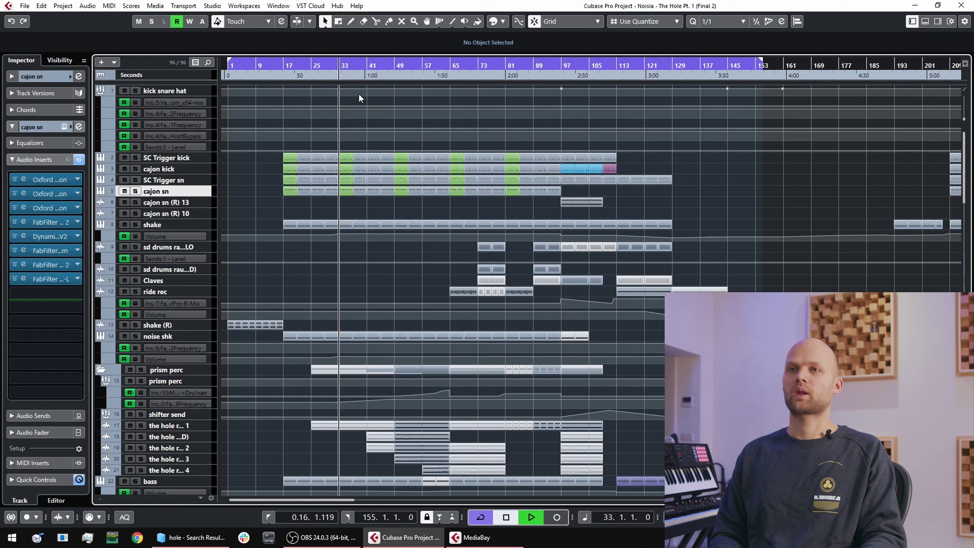
left_click(395, 66)
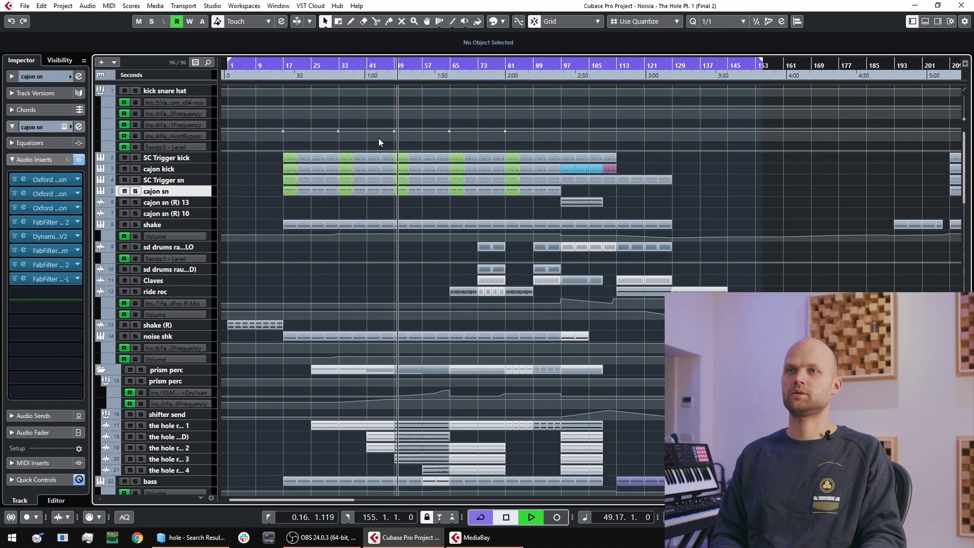
key("space")
double_click(368, 64)
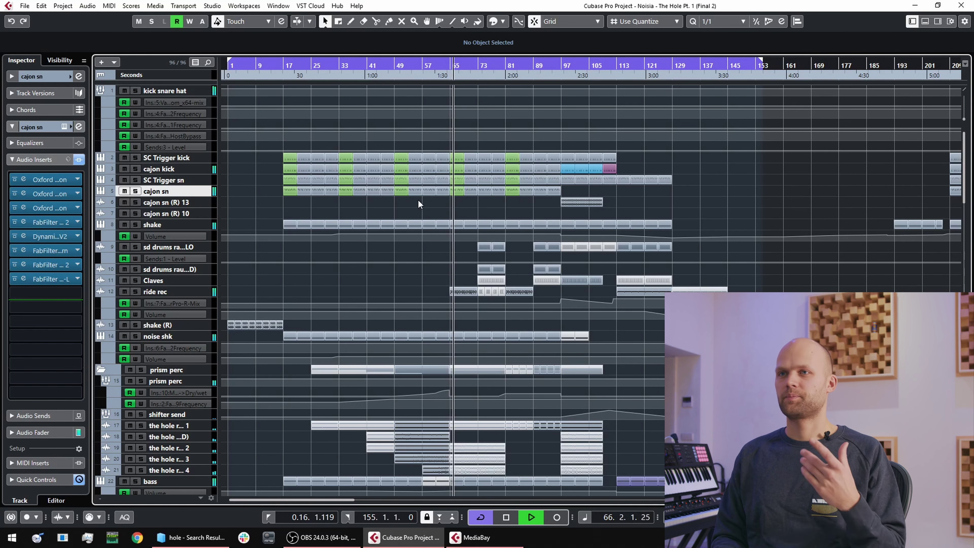
key("space")
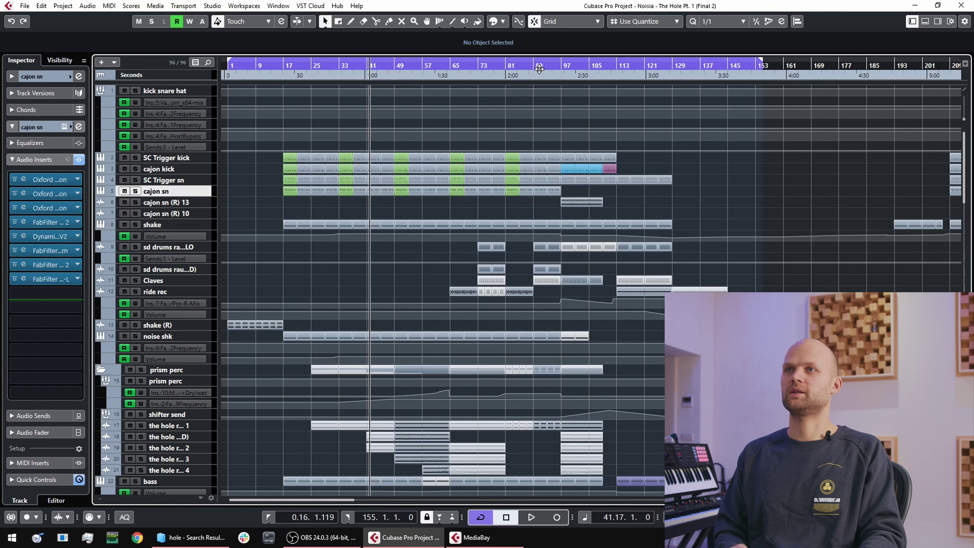
Play the arrangement from bar 81 past bar 129 and follow the bass, effects and pad tracks during playback
left_click(506, 72)
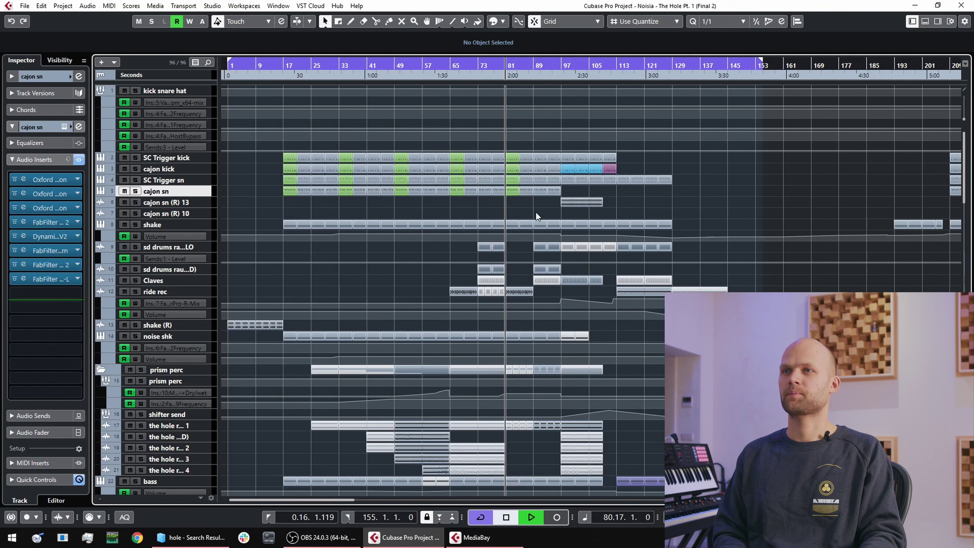
key("space")
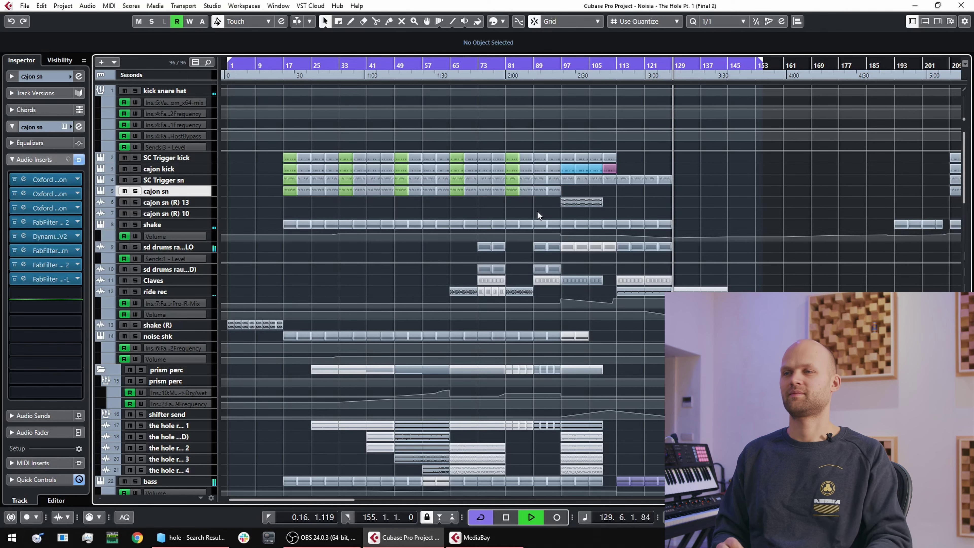
scroll(608, 164, "down", 3)
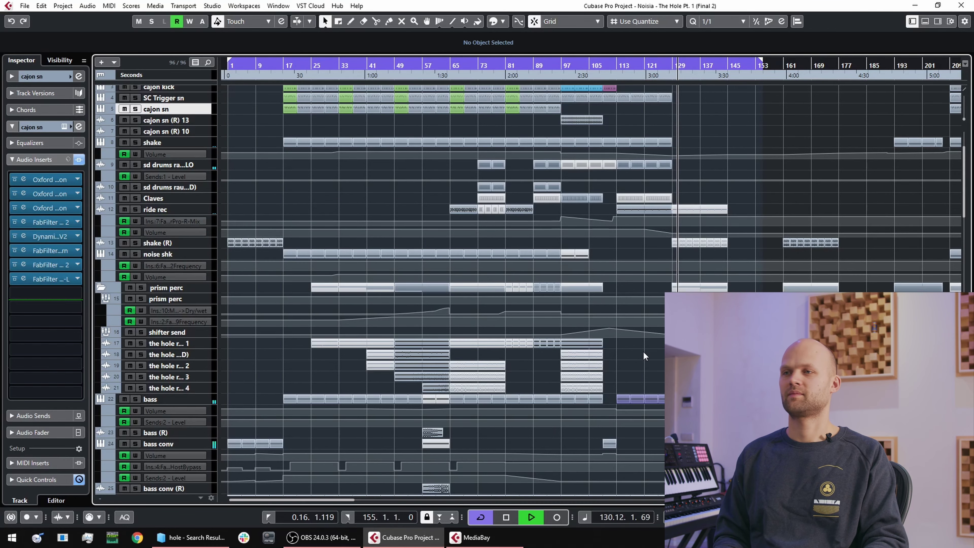
scroll(643, 352, "down", 6)
scroll(643, 351, "down", 6)
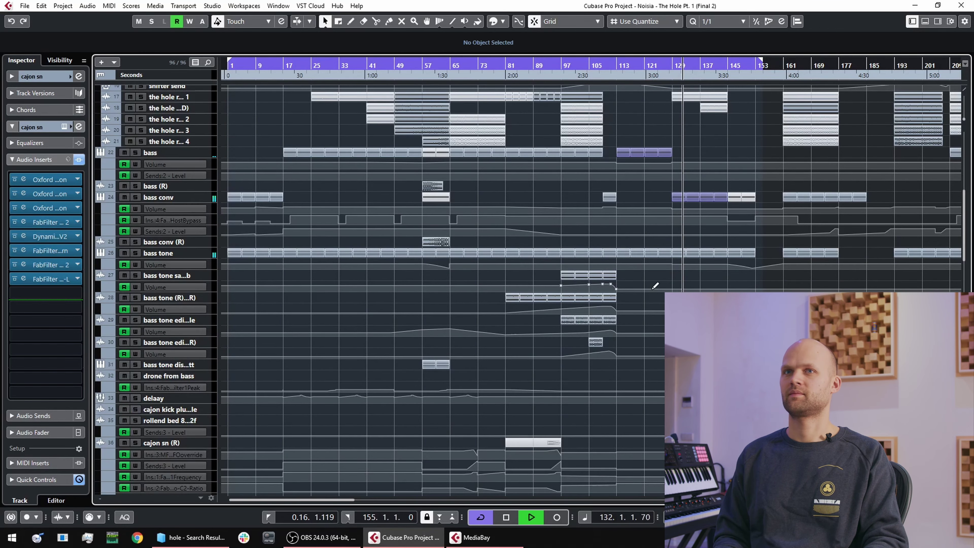
scroll(651, 294, "down", 6)
scroll(650, 289, "down", 20)
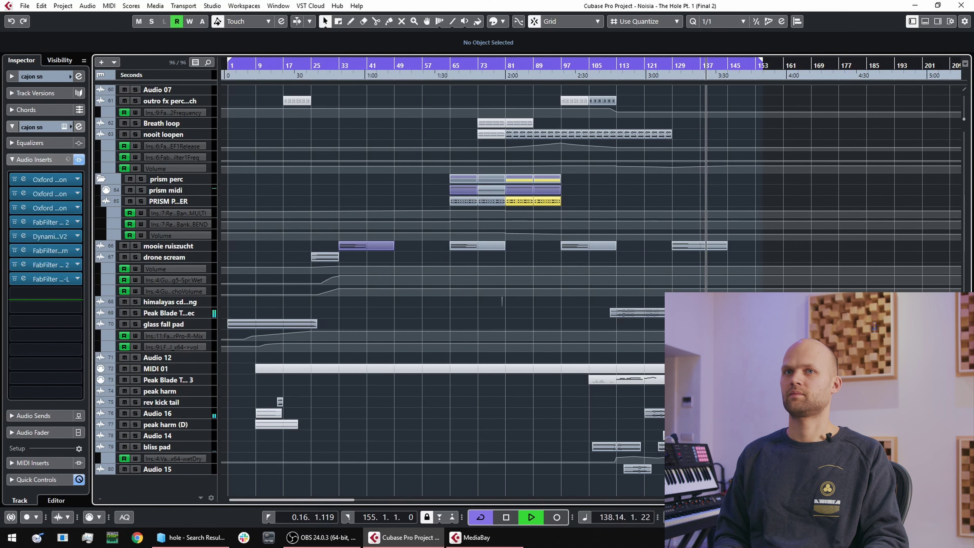
Select the Peak Blade recording and peak harm tracks to view their inserts during playback, and stop playback
left_click(180, 314)
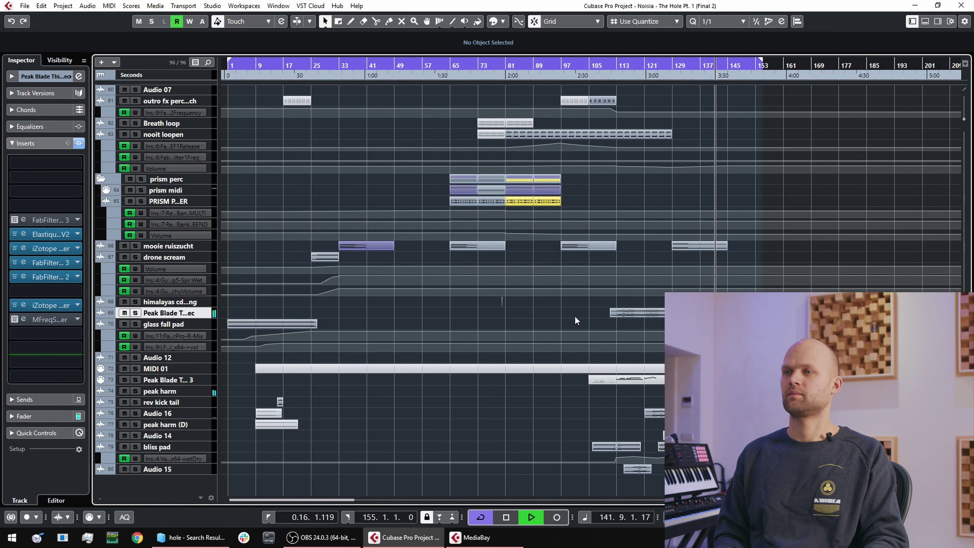
left_click(189, 390)
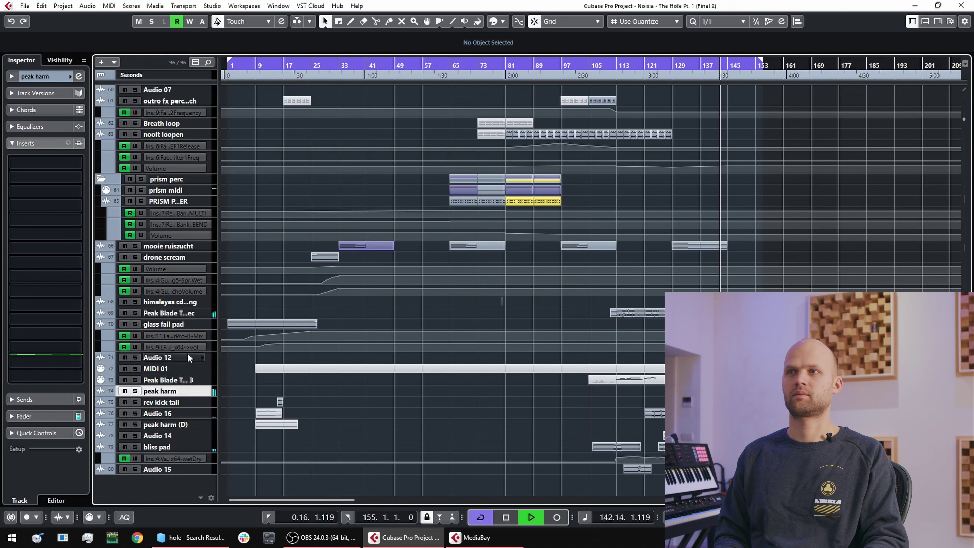
left_click(193, 314)
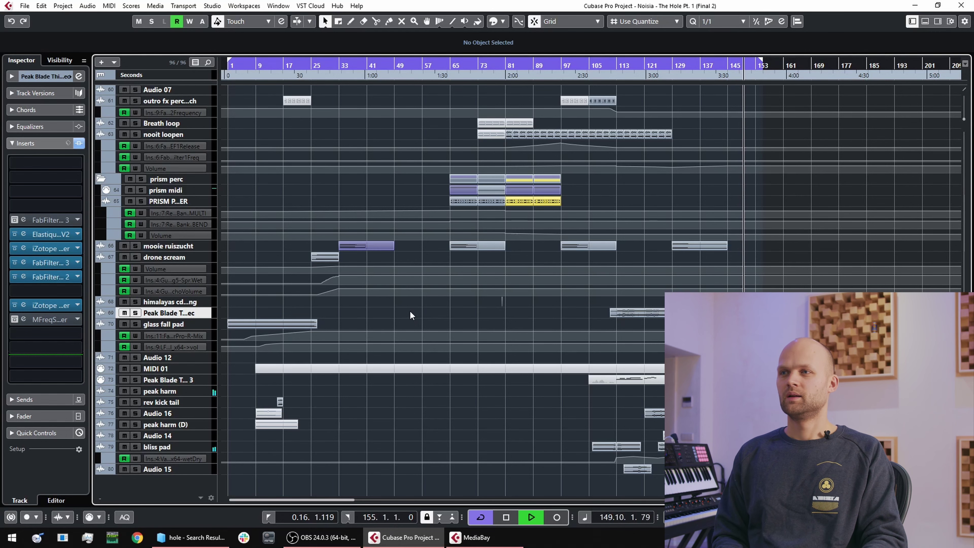
key("space")
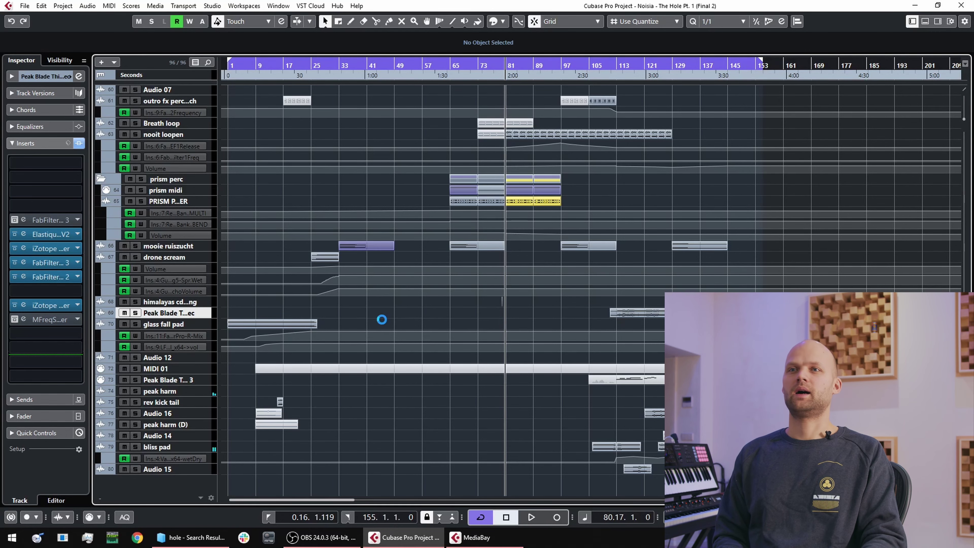
Return to the drum tracks, play the arrangement briefly from bar 17 and stop
scroll(381, 318, "up", 15)
scroll(382, 319, "up", 8)
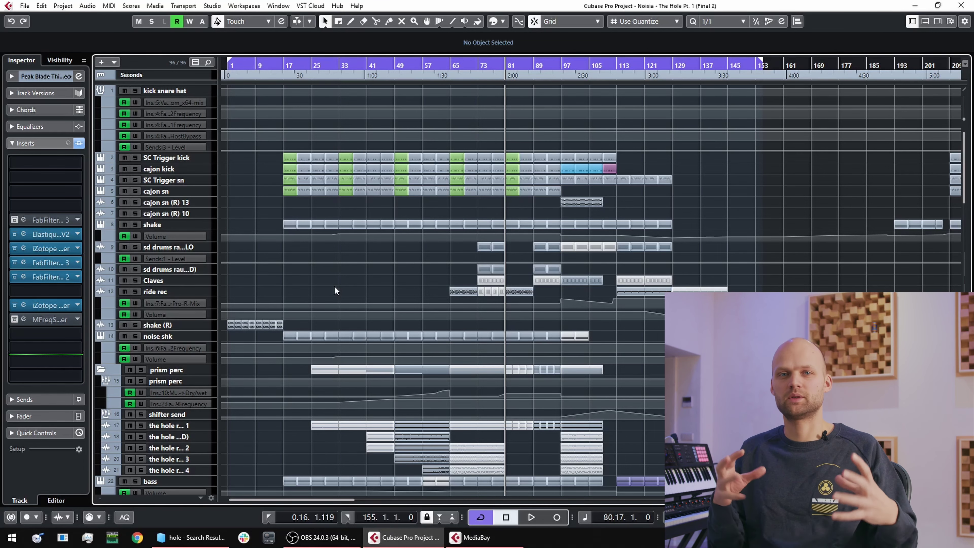
left_click(284, 77)
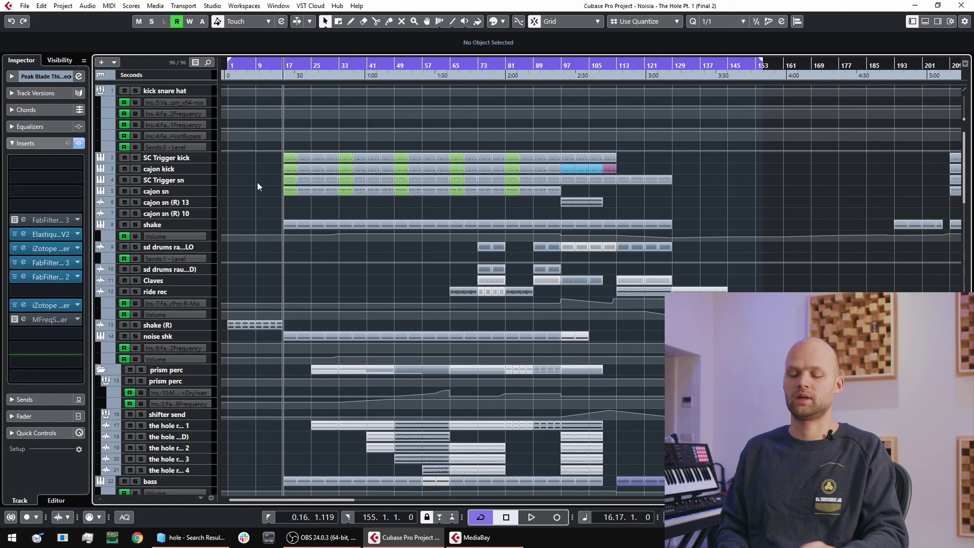
key("space")
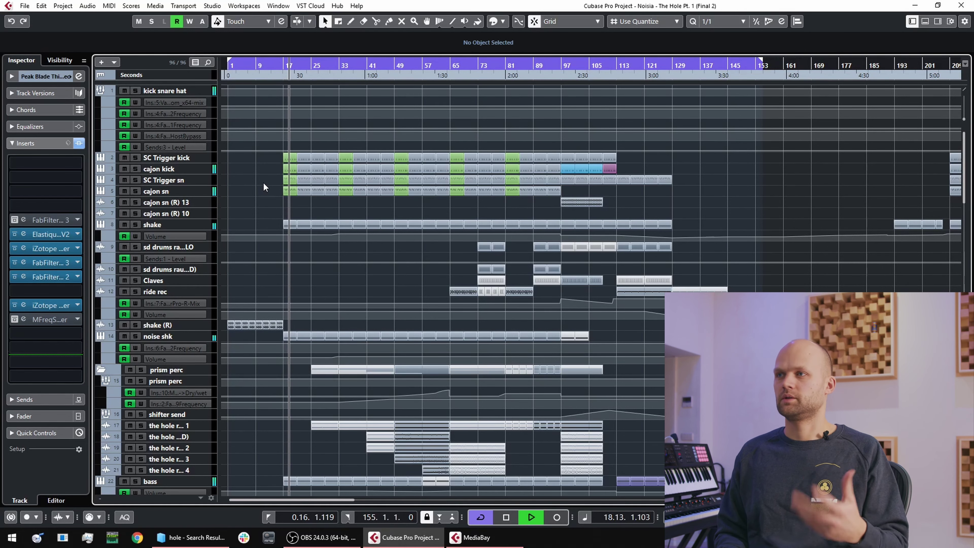
key("space")
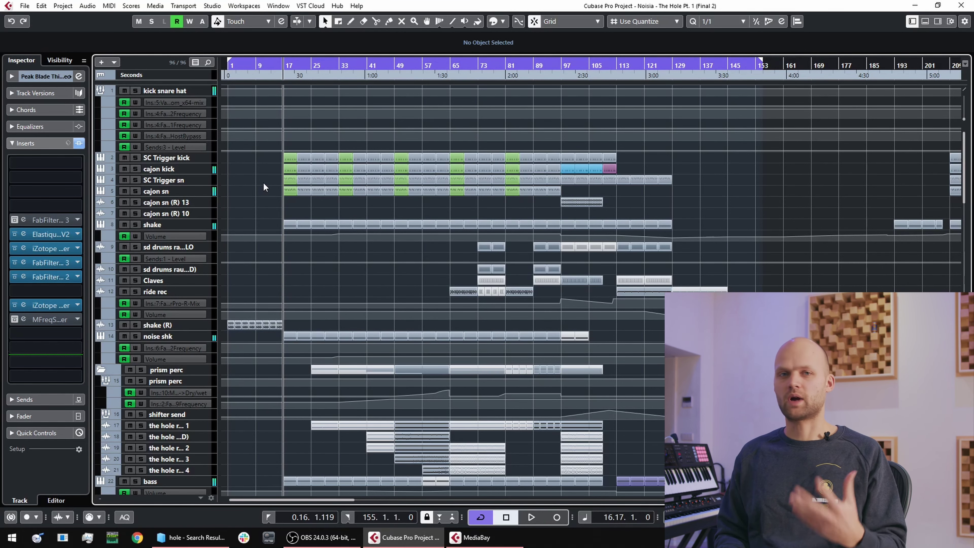